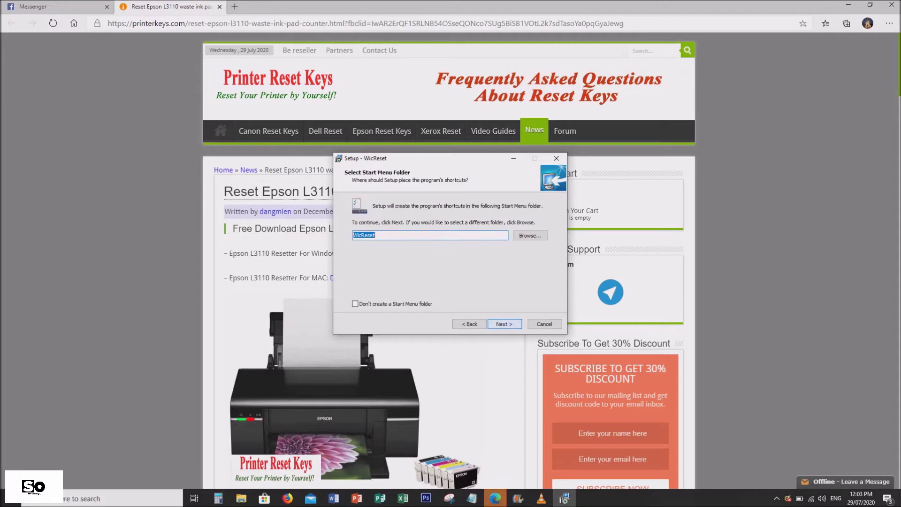
{"action": "key", "text": "Return"}
{"action": "key", "text": "Return"}
{"action": "key", "text": "Return"}
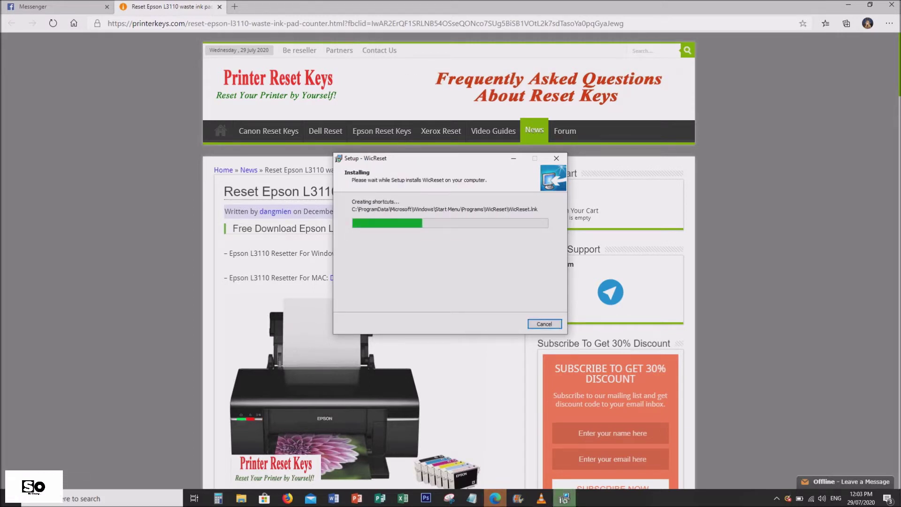
- Complete the WicReset installation and launch WIC Reset Utility v.5.58
{"action": "key", "text": "Return"}
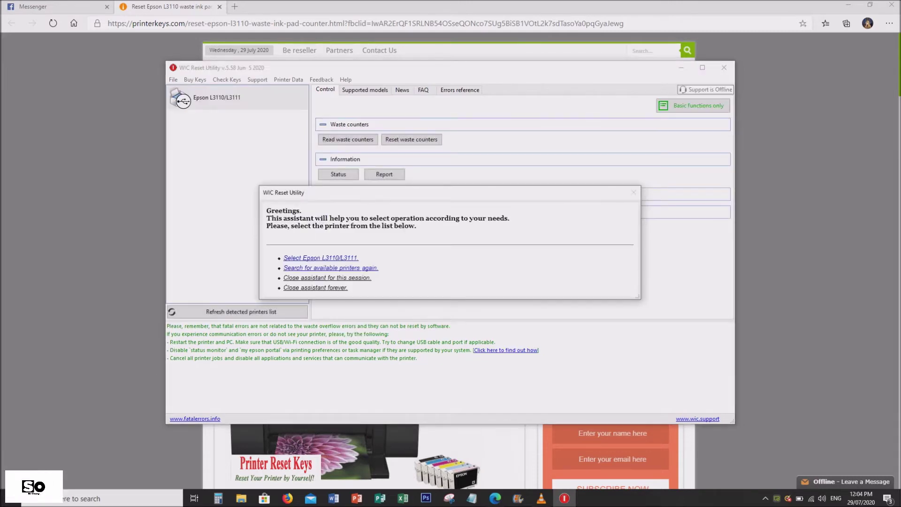
- Choose the Epson L3110/L3111, opt to reset waste counters, and enter 'trial' as the reset key
{"action": "key", "text": "Return"}
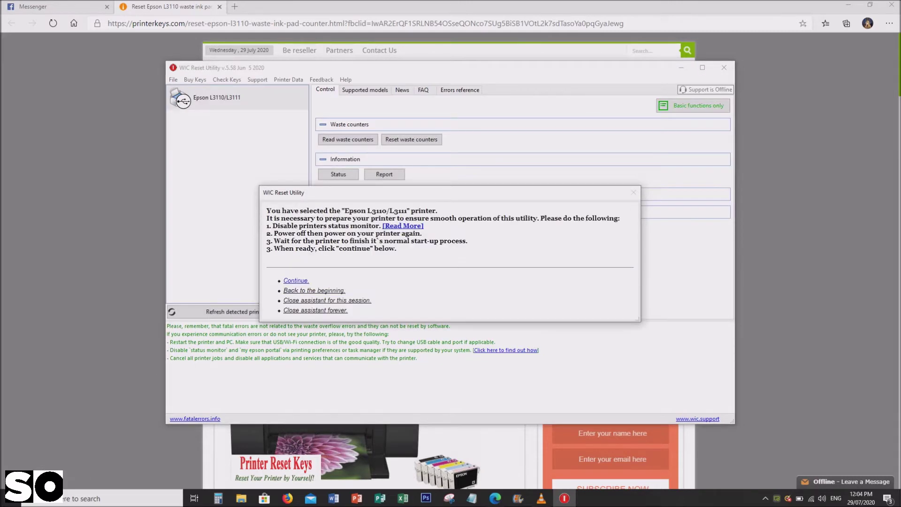
{"action": "key", "text": "Return"}
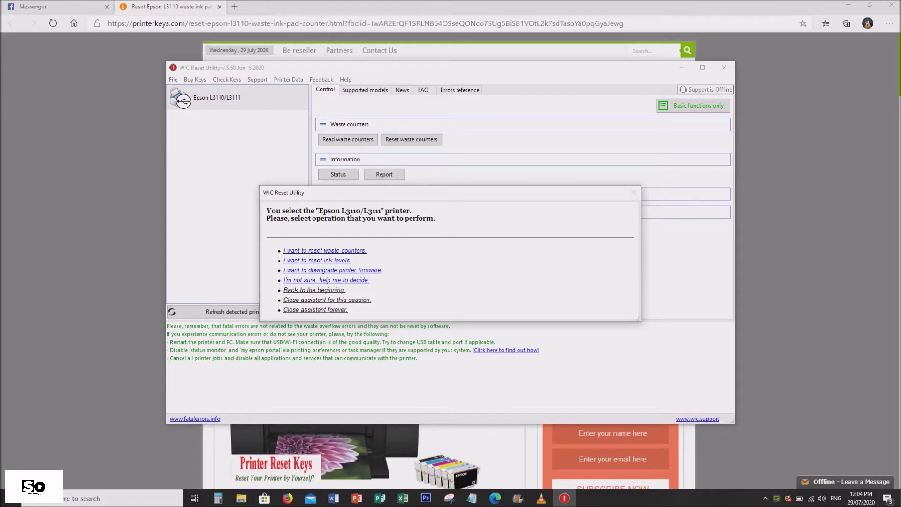
{"action": "key", "text": "Return"}
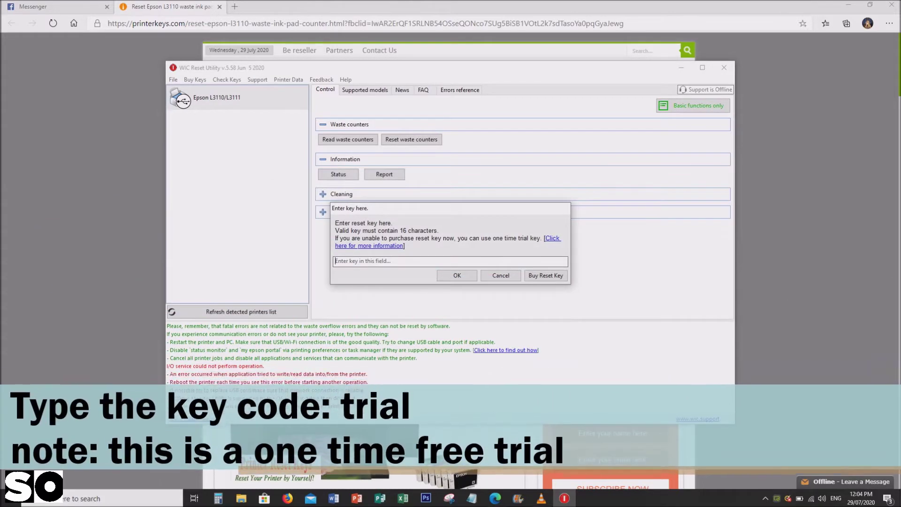
{"action": "key", "text": "Caps_Lock"}
{"action": "type", "text": "trial"}
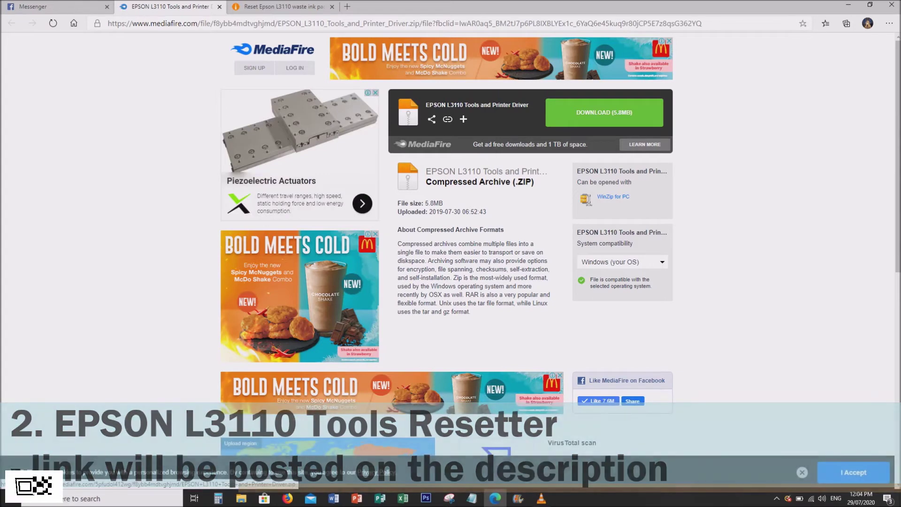
- Download the 5.8MB EPSON_L3110_Tools_and_Printer_Driver.zip from MediaFire and bring up its download options
{"action": "left_click", "coordinate": [603, 112]}
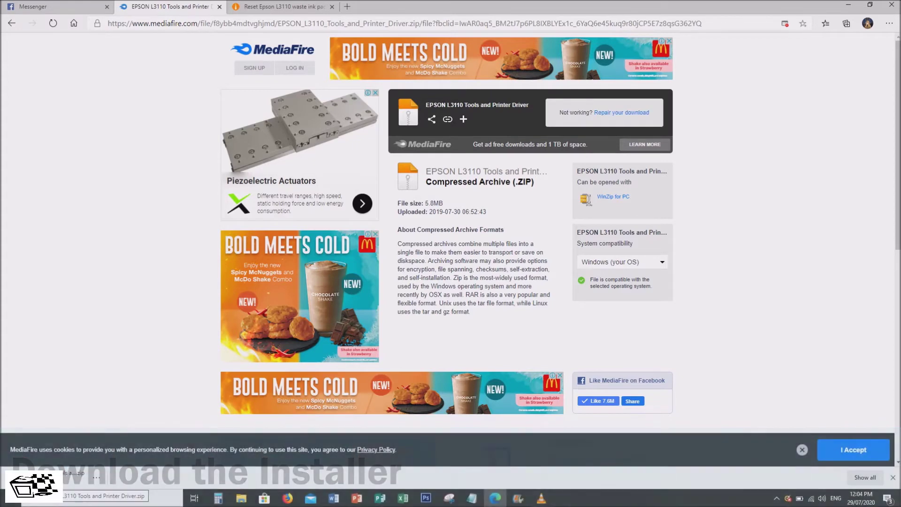
{"action": "left_click", "coordinate": [96, 477]}
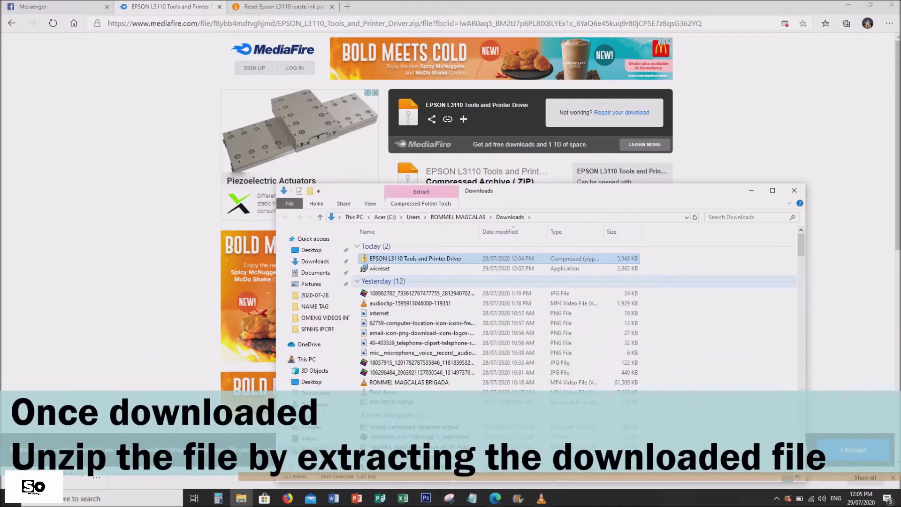
- Extract All the EPSON L3110 zip into the suggested folder, entering the archive password
{"action": "right_click", "coordinate": [449, 259]}
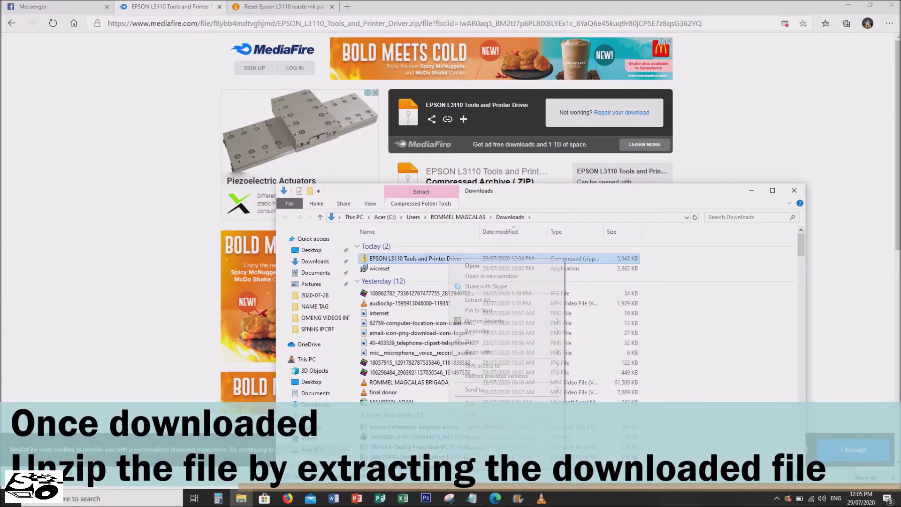
{"action": "left_click", "coordinate": [479, 299]}
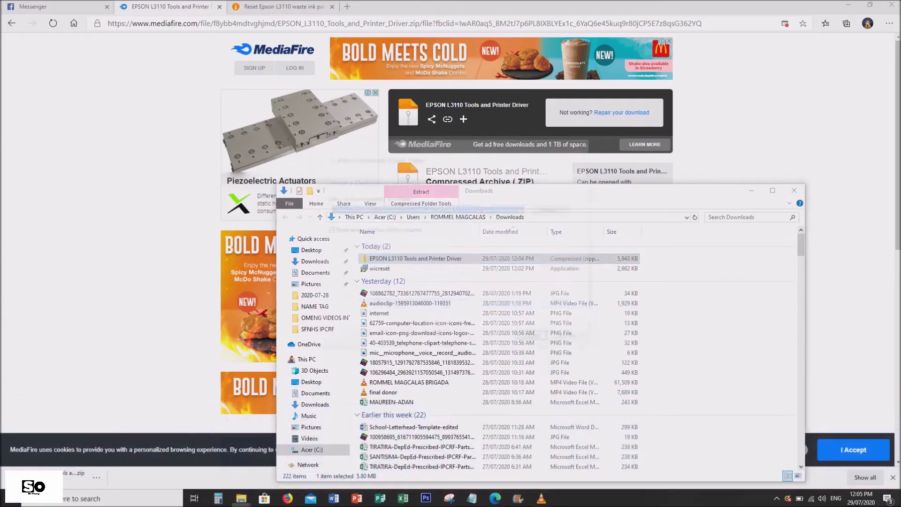
{"action": "key", "text": "Return"}
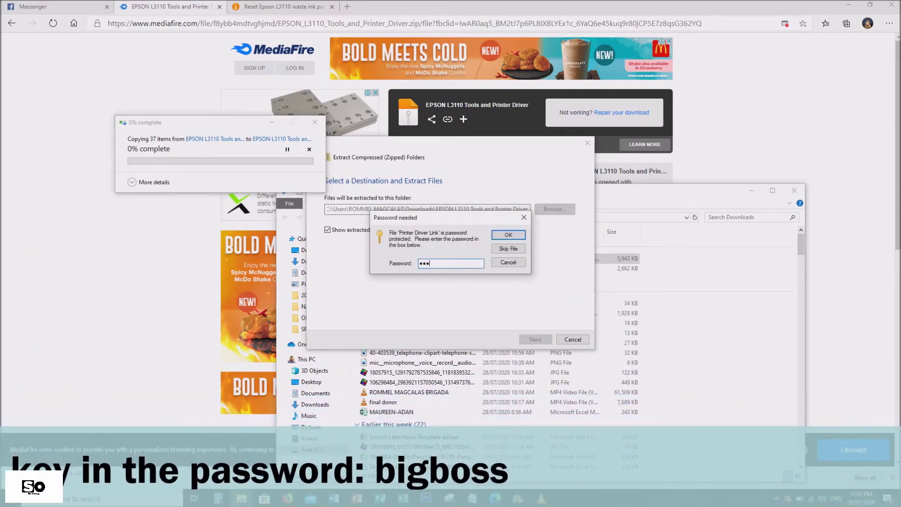
{"action": "key", "text": "Return"}
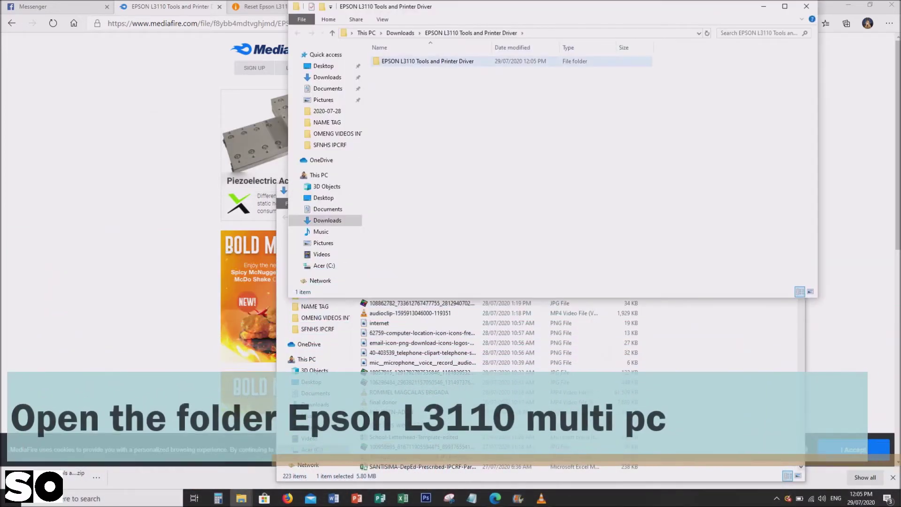
- Open the extracted folder maximized and go into the epson 3110 folder
{"action": "key", "text": "Return"}
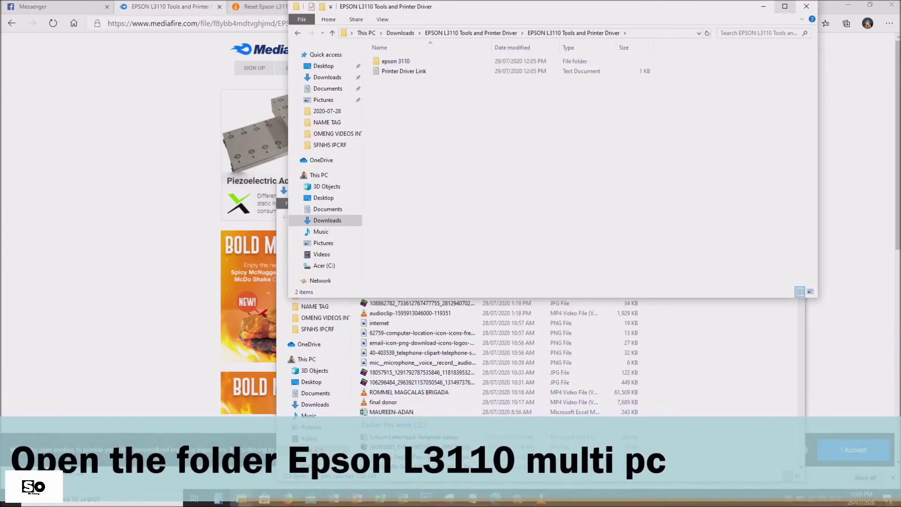
{"action": "key", "text": "super+Up"}
{"action": "key", "text": "Down"}
{"action": "key", "text": "Up"}
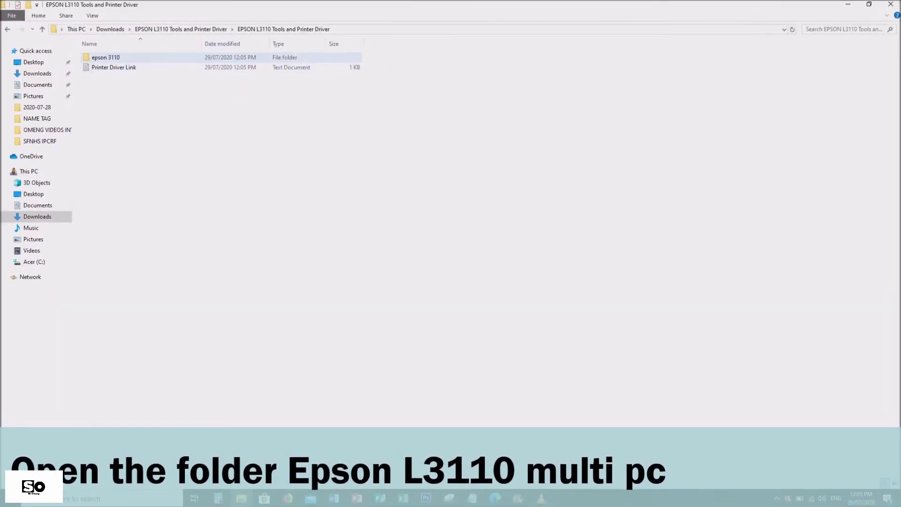
{"action": "key", "text": "Return"}
{"action": "key", "text": "Return"}
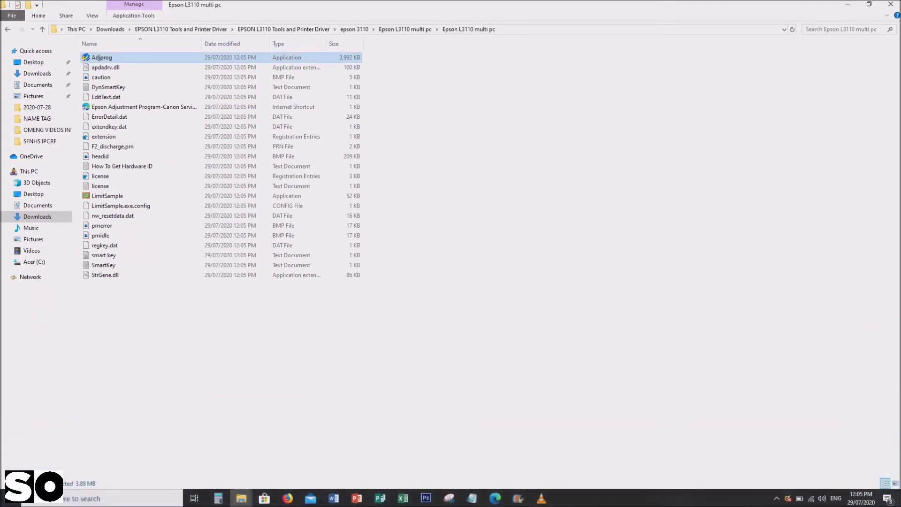
- Run Adjprog and copy its hardware ID onto one line in Notepad, selecting it all
{"action": "key", "text": "Return"}
{"action": "key", "text": "Return"}
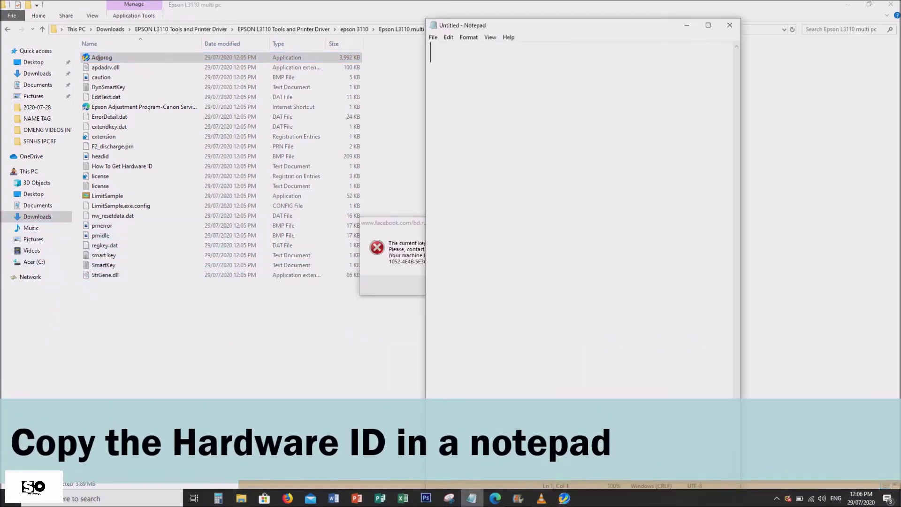
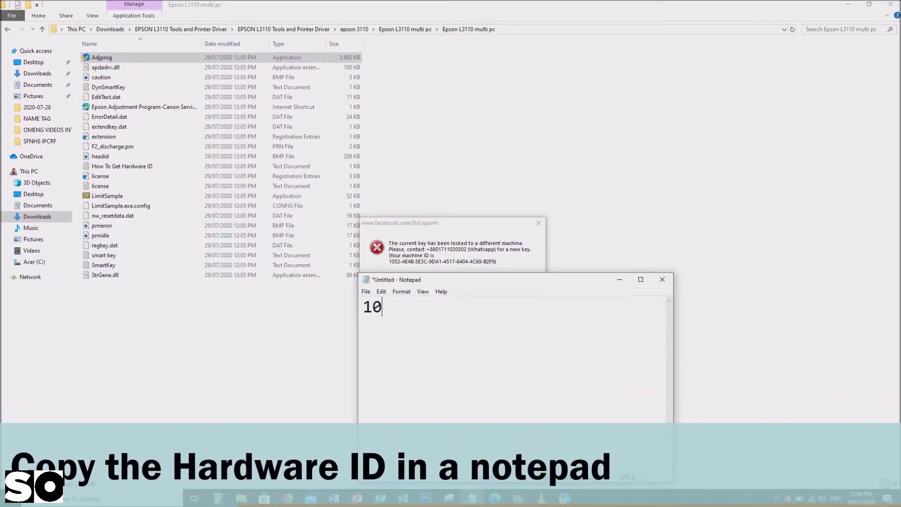
{"action": "key", "text": "Caps_Lock"}
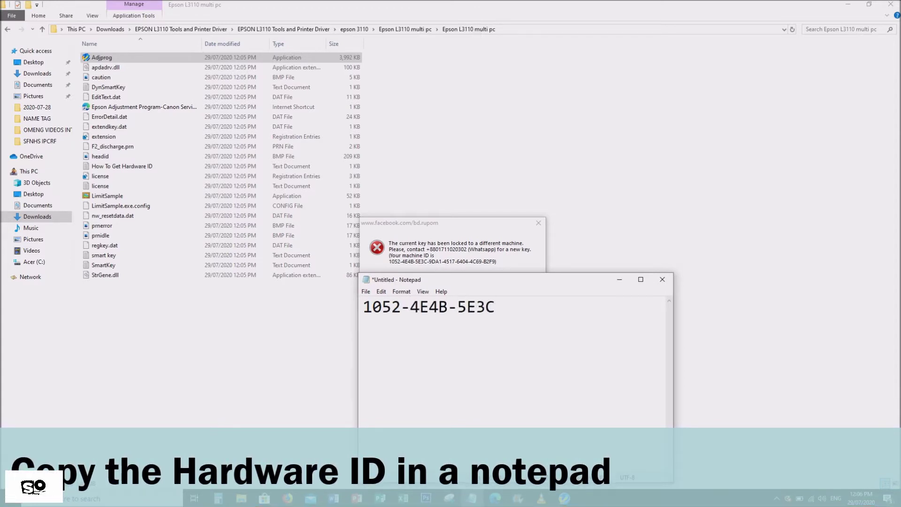
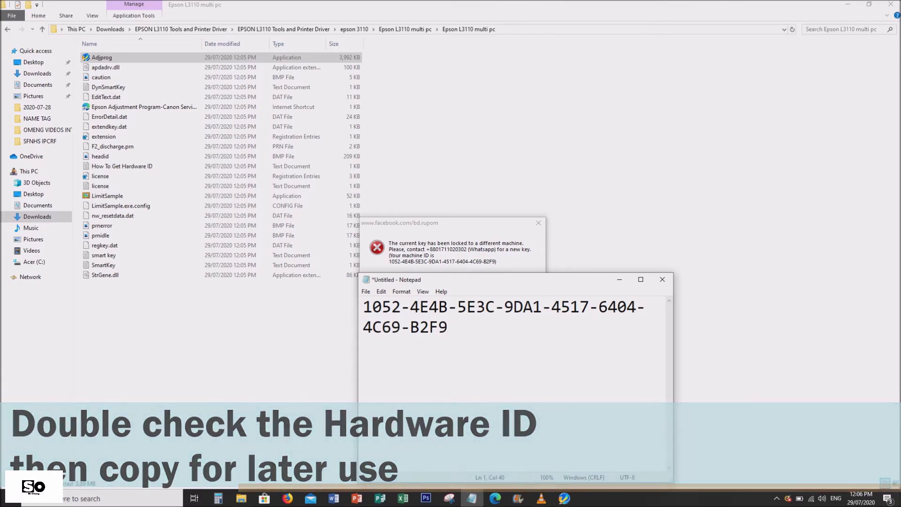
{"action": "left_click_drag", "start_coordinate": [673, 376], "coordinate": [772, 376]}
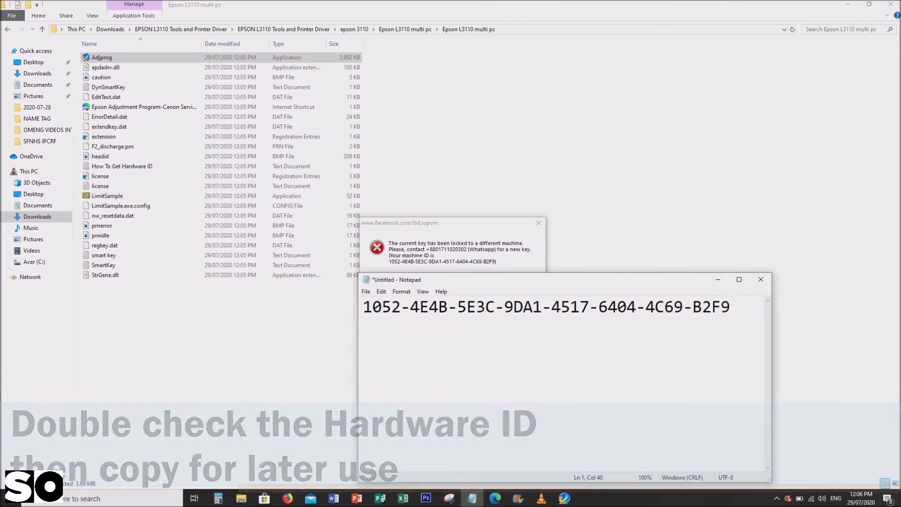
{"action": "key", "text": "ctrl+a"}
- Run WLGen_Epson L3110 from the Keygen folder
{"action": "left_click", "coordinate": [405, 29]}
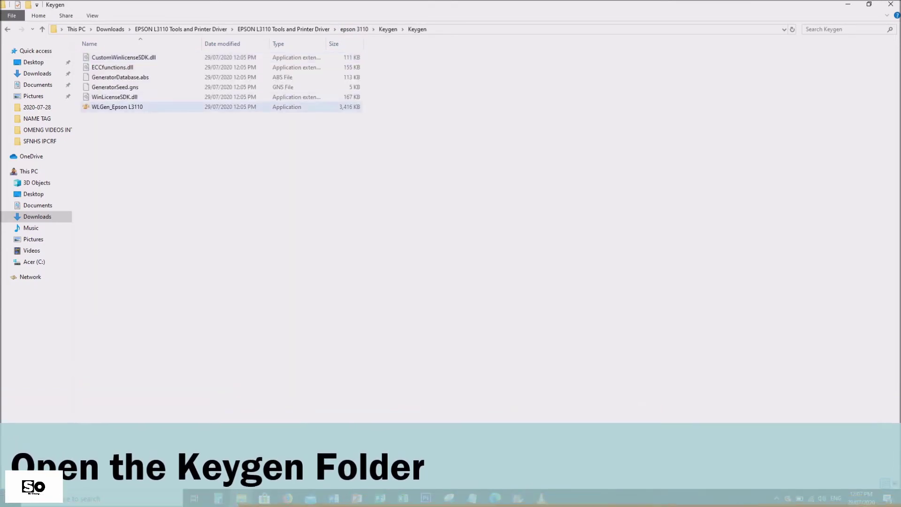
{"action": "left_click", "coordinate": [117, 106]}
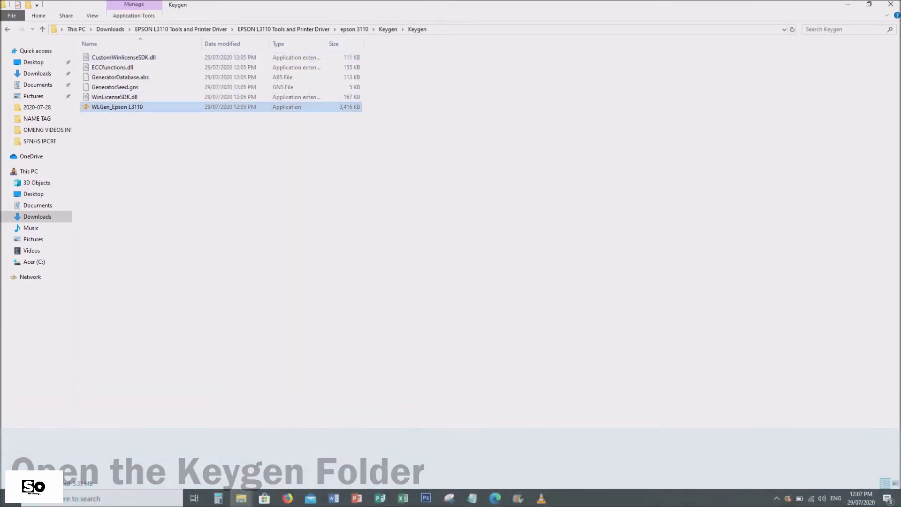
{"action": "key", "text": "Return"}
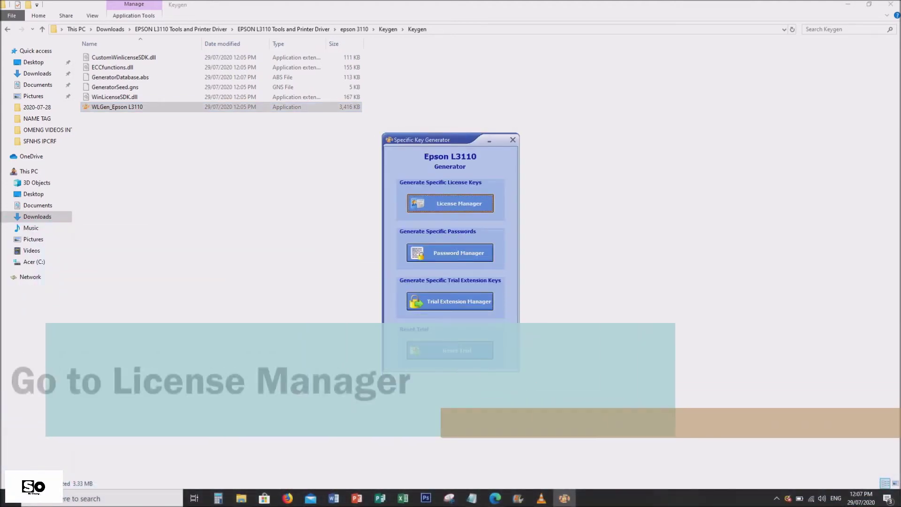
- Add a License Manager licence with the customer's name and hardware ID, then generate its keys
{"action": "key", "text": "Return"}
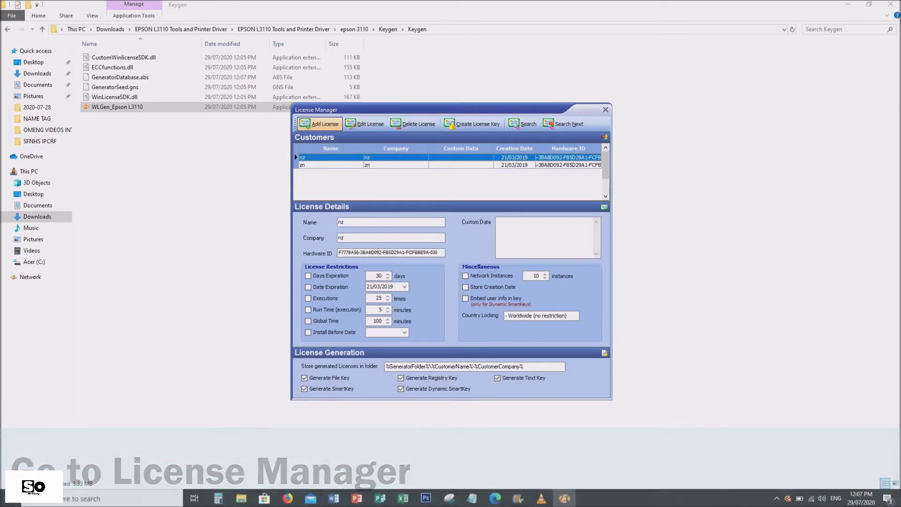
{"action": "left_click", "coordinate": [320, 124]}
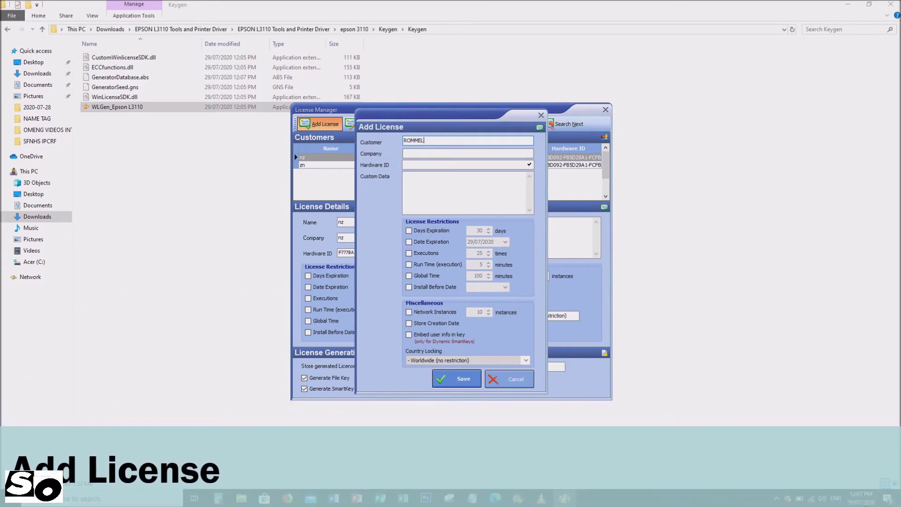
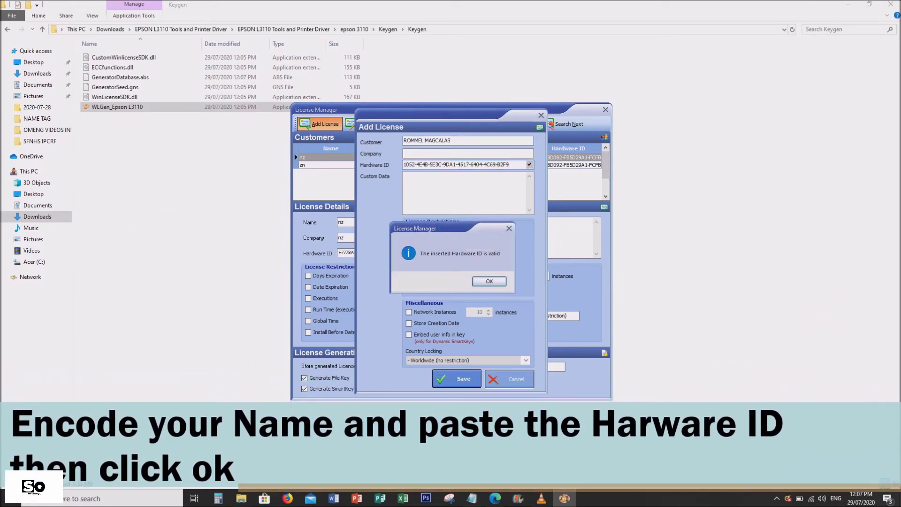
{"action": "key", "text": "Return"}
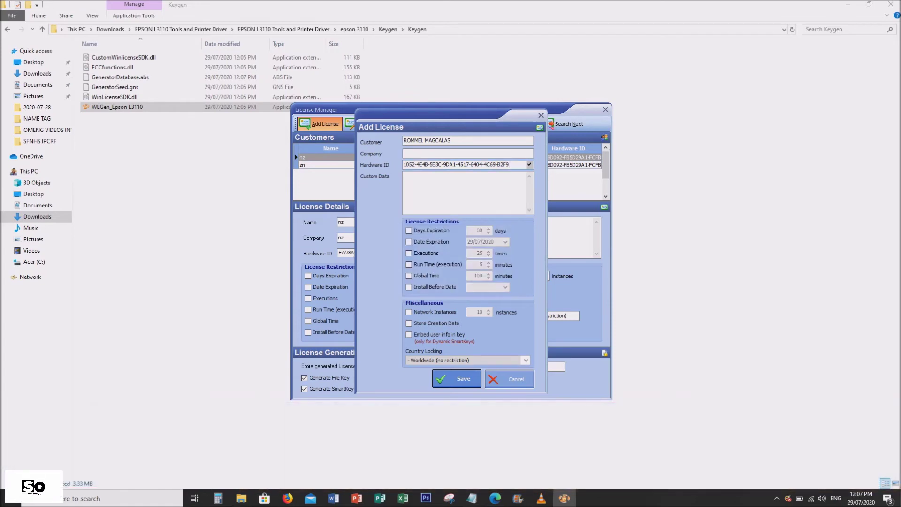
{"action": "key", "text": "Return"}
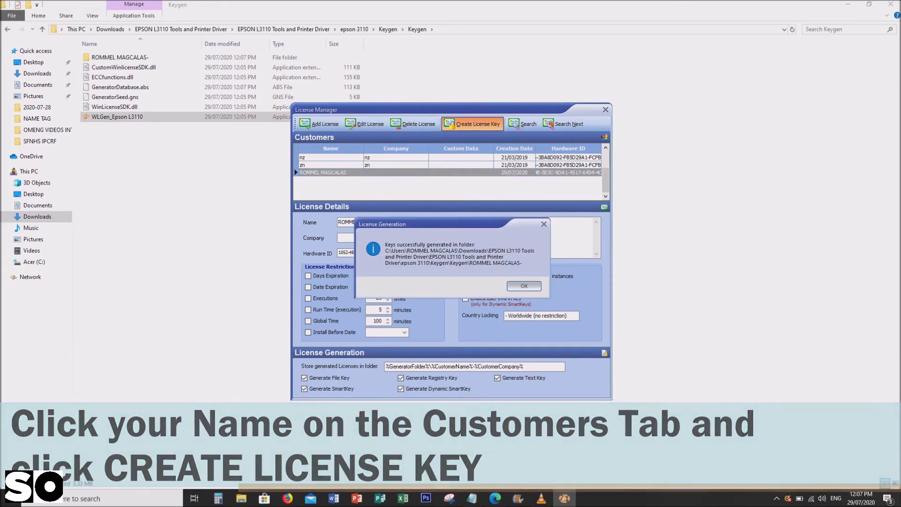
{"action": "key", "text": "Return"}
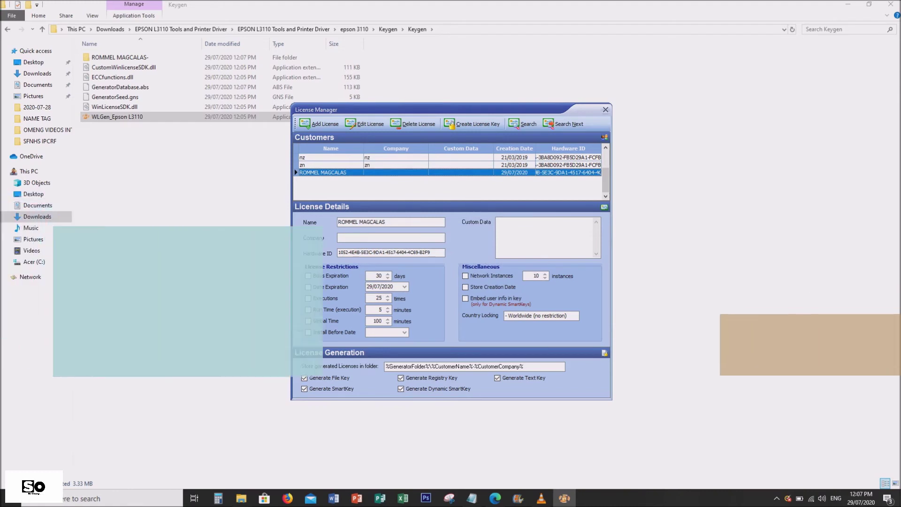
{"action": "key", "text": "alt+F4"}
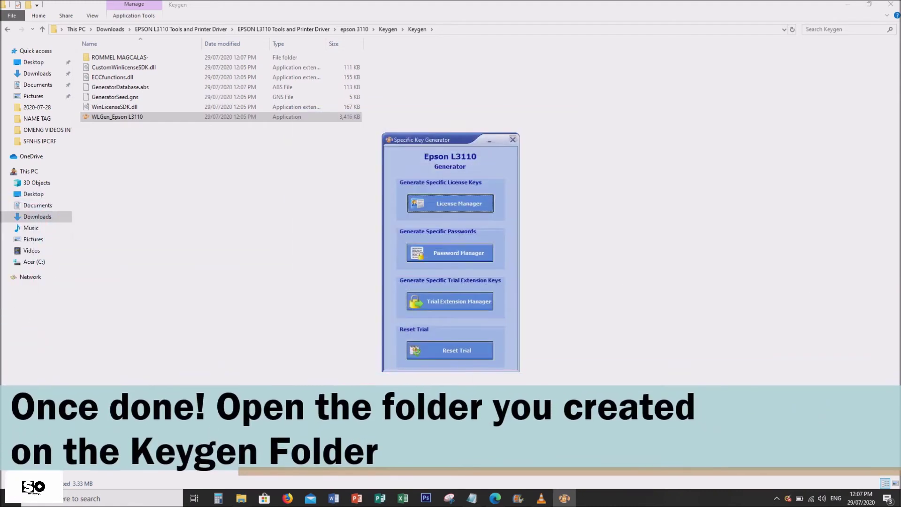
- Copy the customer folder's five key files into Epson L3110 multi pc, replacing the existing ones
{"action": "key", "text": "alt+F4"}
{"action": "double_click", "coordinate": [120, 58]}
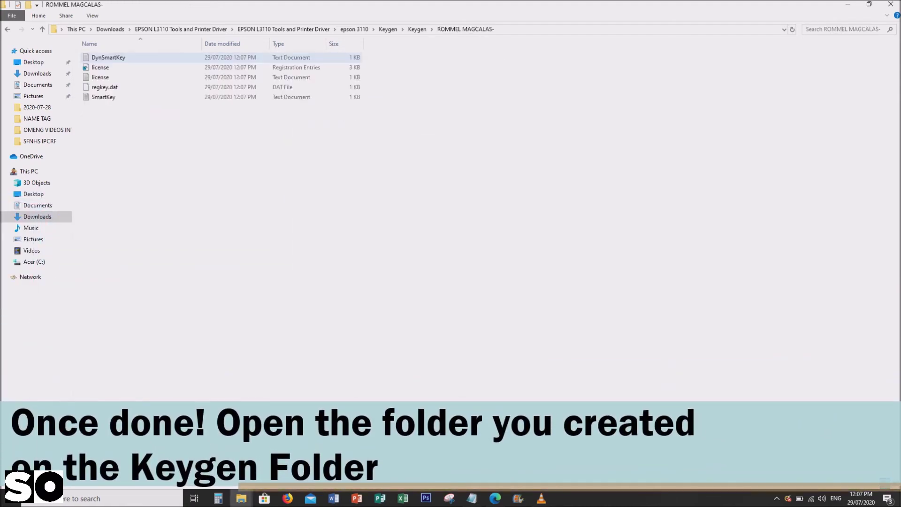
{"action": "key", "text": "ctrl+a"}
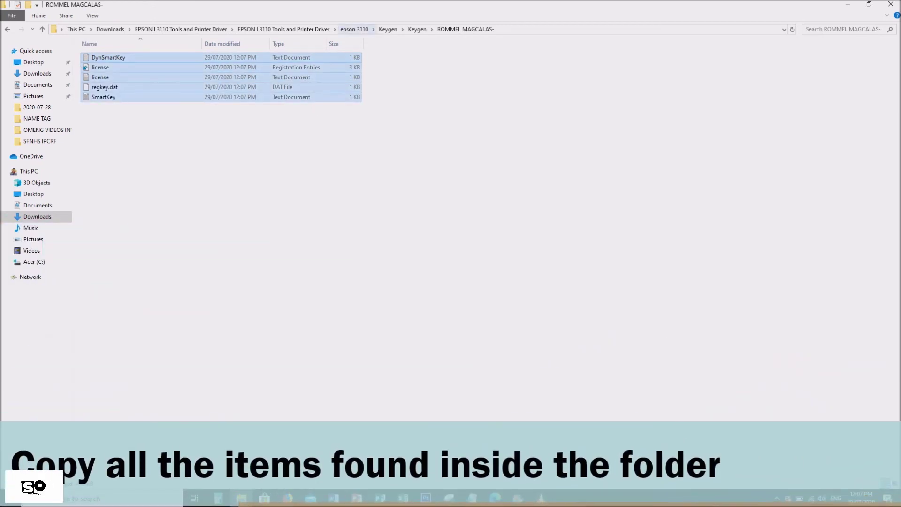
{"action": "left_click", "coordinate": [355, 29]}
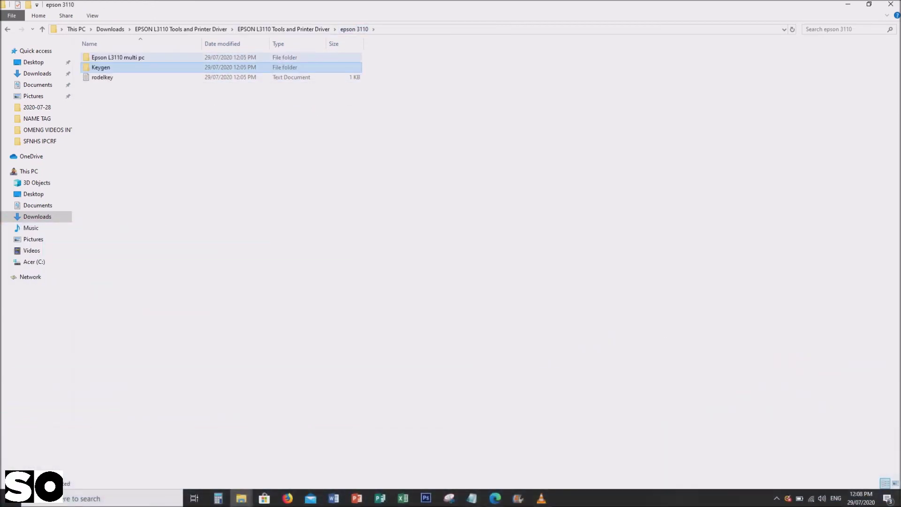
{"action": "double_click", "coordinate": [117, 57]}
{"action": "double_click", "coordinate": [118, 58]}
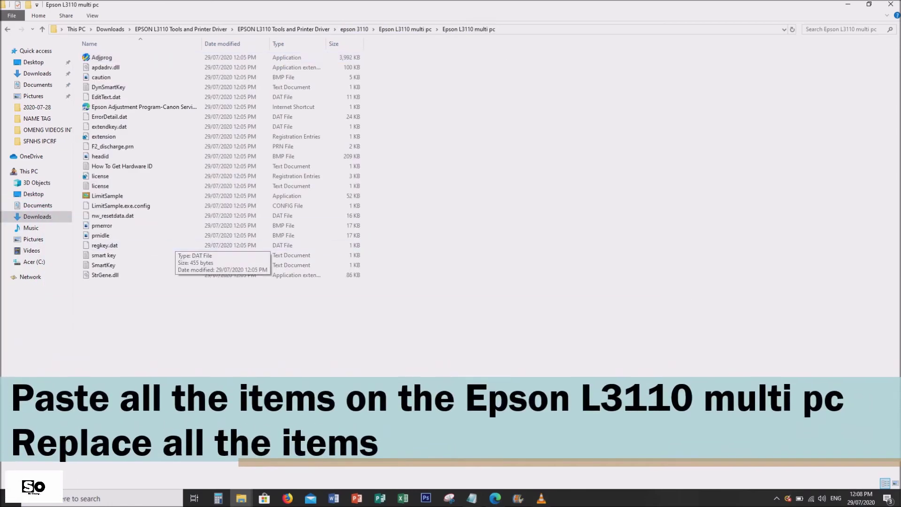
{"action": "right_click", "coordinate": [209, 322]}
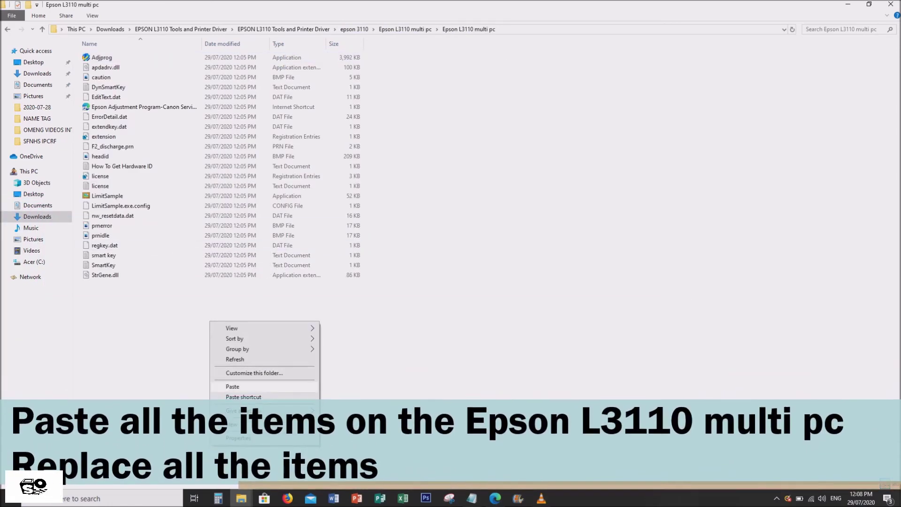
{"action": "left_click", "coordinate": [233, 386]}
{"action": "left_click", "coordinate": [516, 174]}
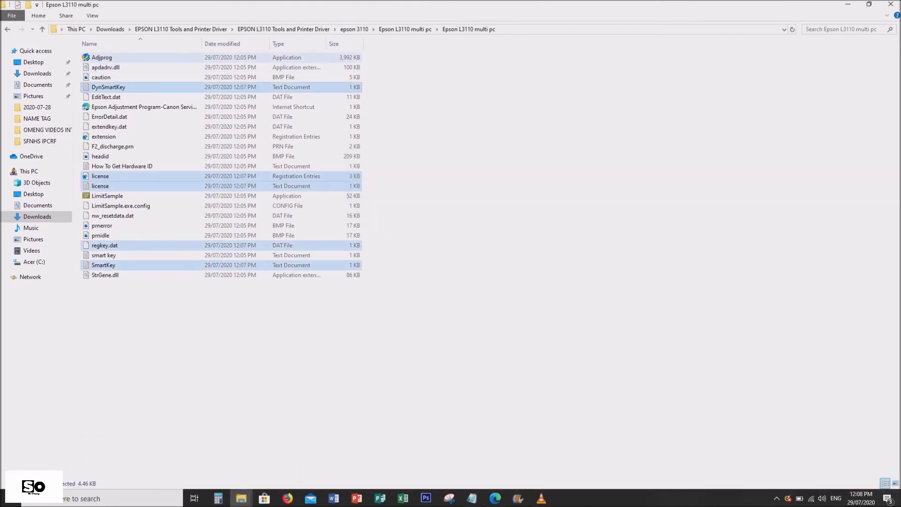
- Launch Adjprog, then in Particular adjustment mode open the Waste ink pad counter item
{"action": "double_click", "coordinate": [102, 57]}
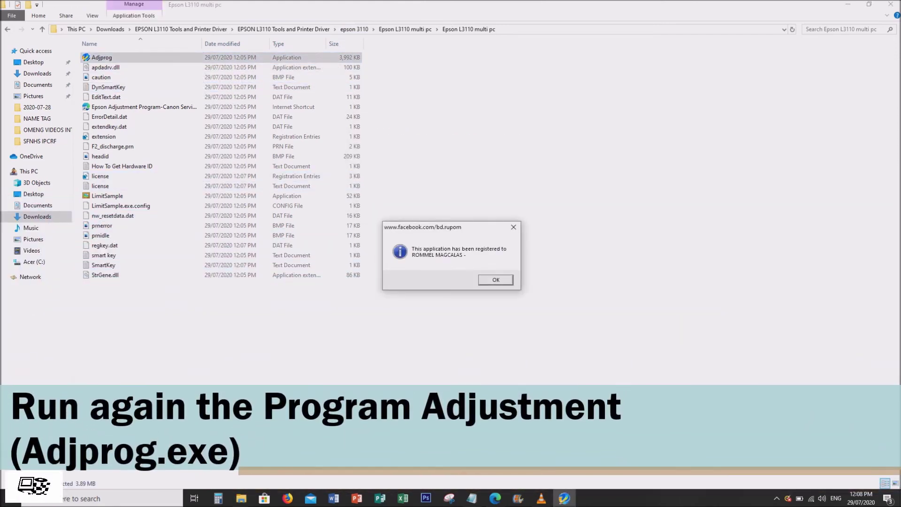
{"action": "key", "text": "Return"}
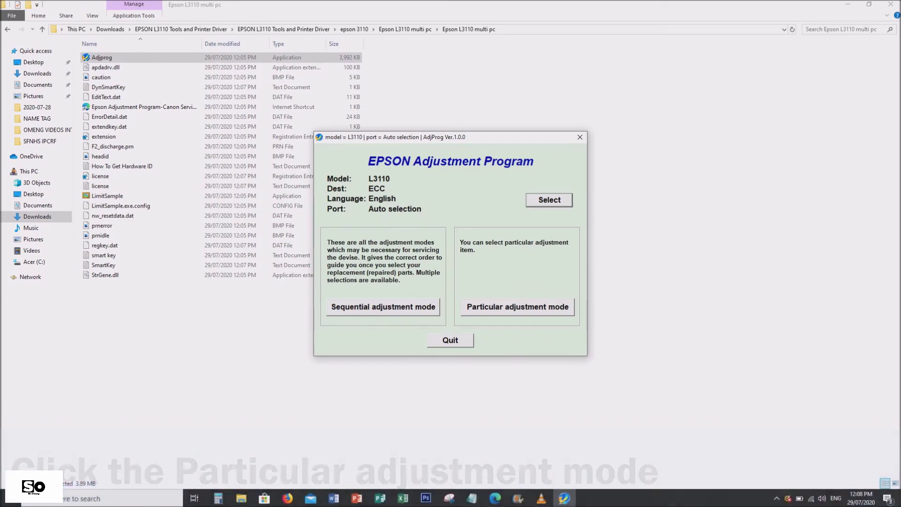
{"action": "left_click", "coordinate": [517, 307]}
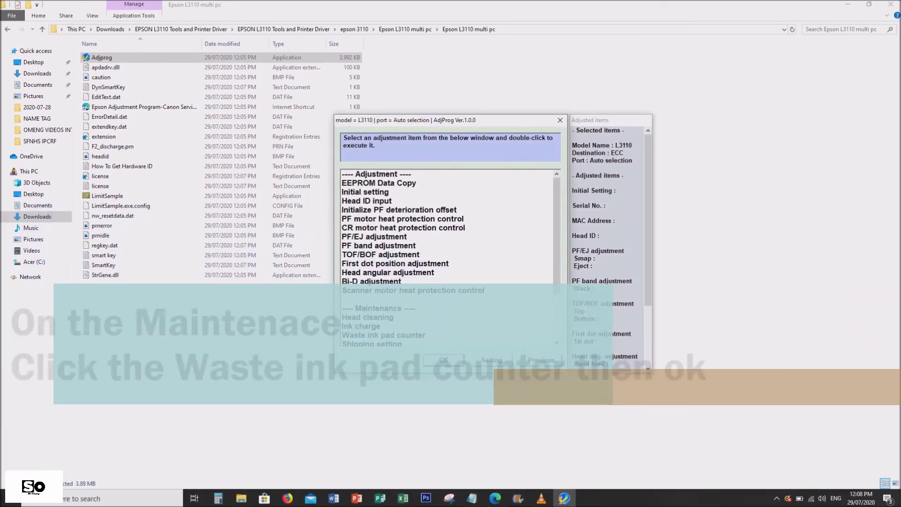
{"action": "scroll", "coordinate": [448, 257], "scroll_direction": "down", "scroll_amount": 3}
{"action": "scroll", "coordinate": [448, 257], "scroll_direction": "down", "scroll_amount": 2}
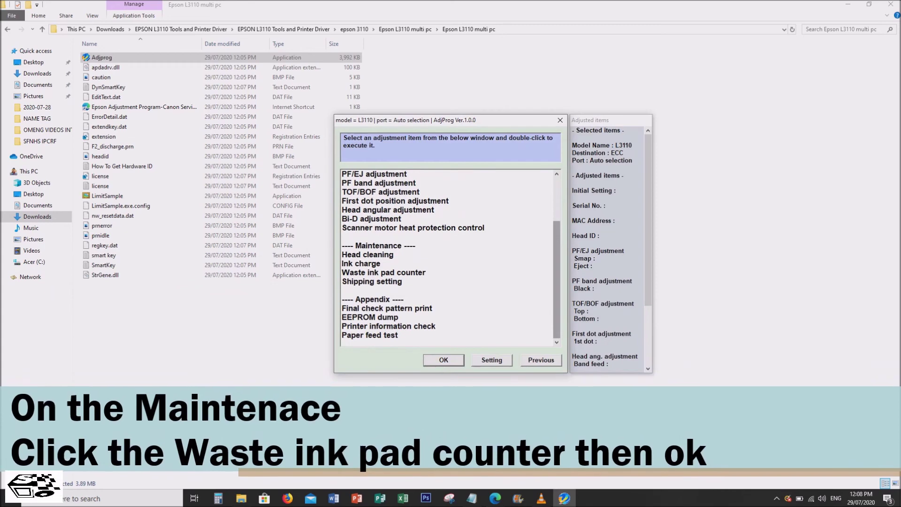
{"action": "left_click", "coordinate": [383, 272]}
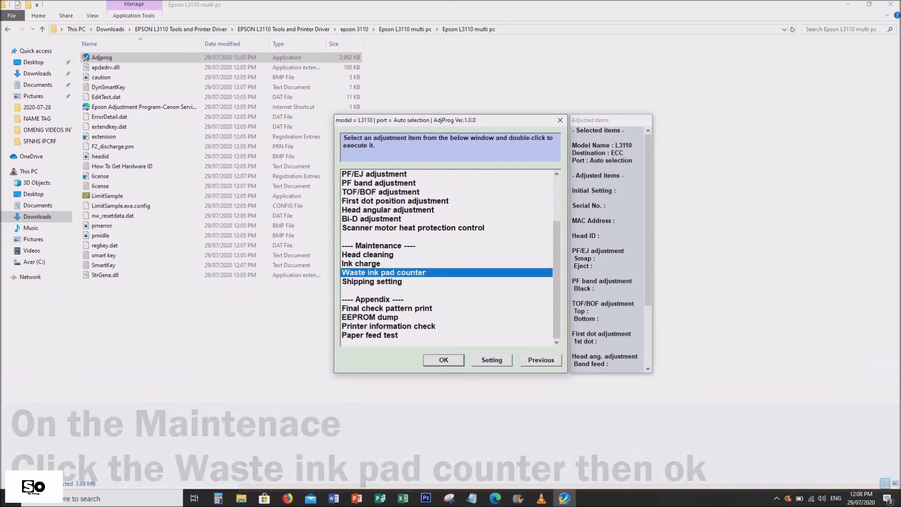
{"action": "key", "text": "Return"}
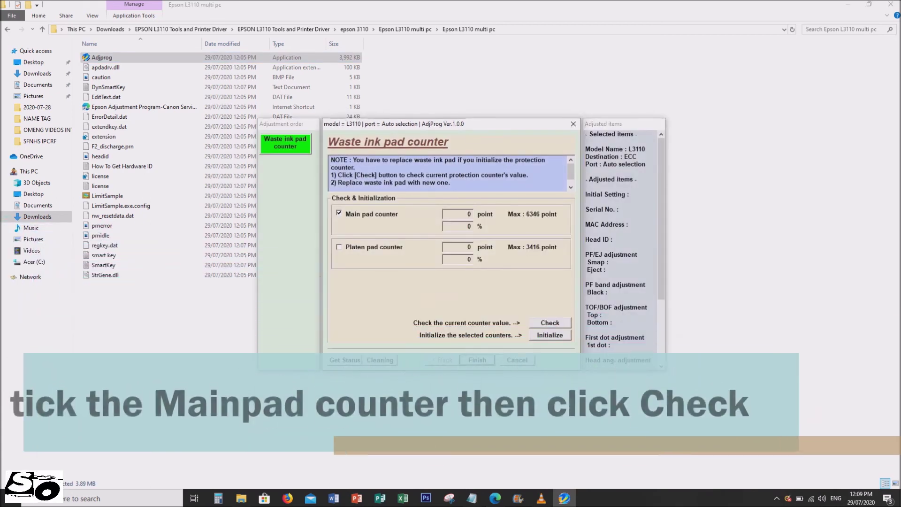
- Run Initialize on the selected pad counters, confirm the printer is off, and accept the success message
{"action": "key", "text": "Tab"}
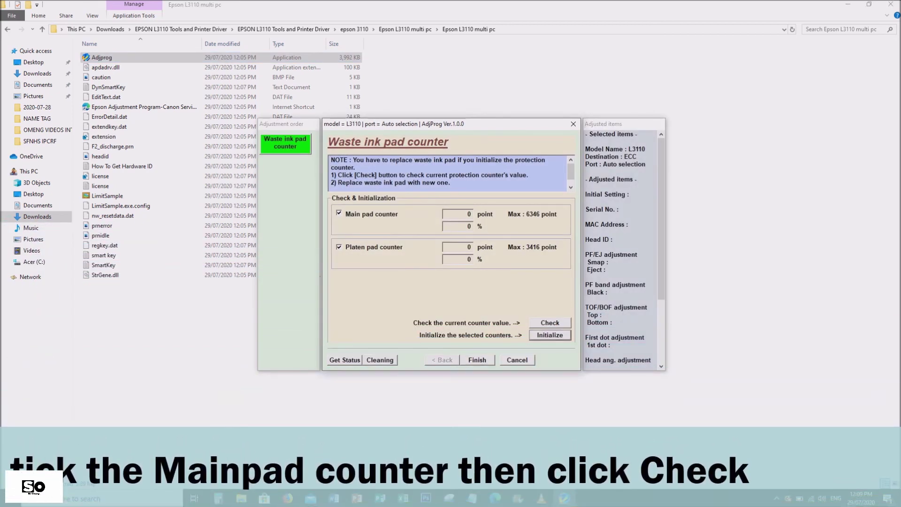
{"action": "key", "text": "Return"}
{"action": "key", "text": "Return"}
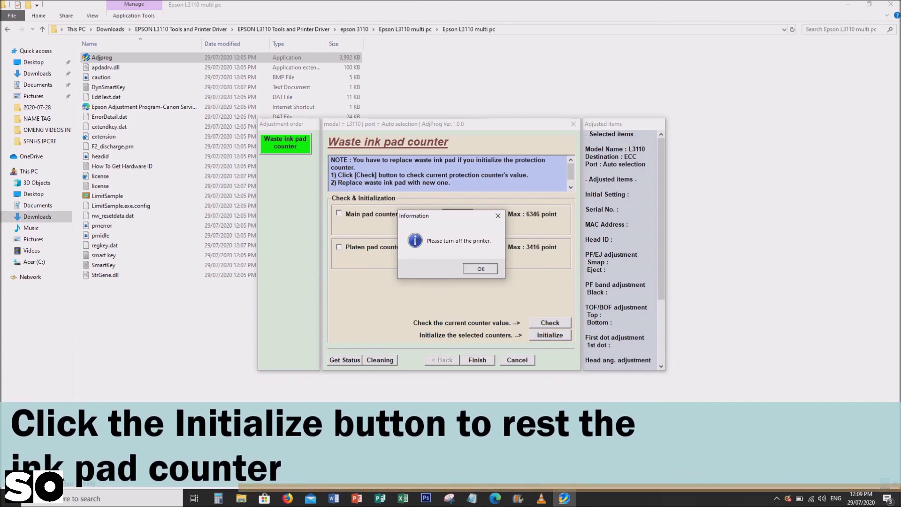
{"action": "key", "text": "Return"}
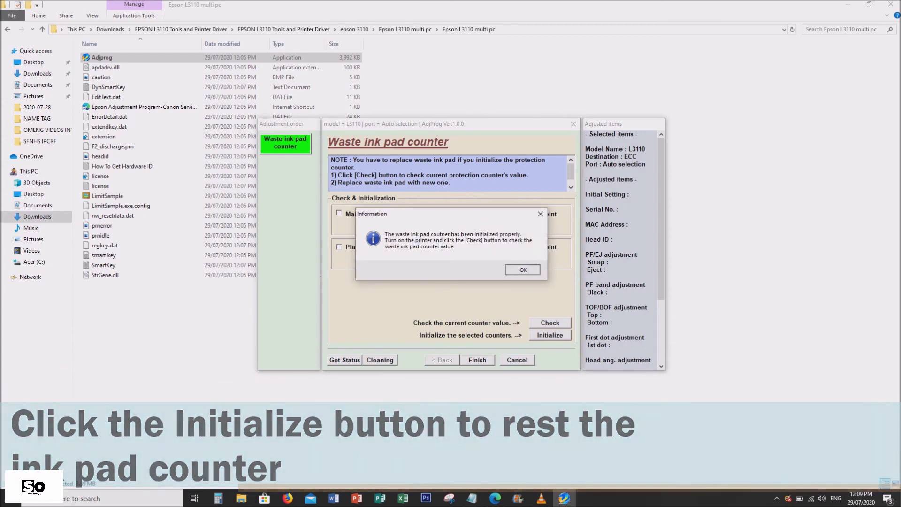
{"action": "key", "text": "Return"}
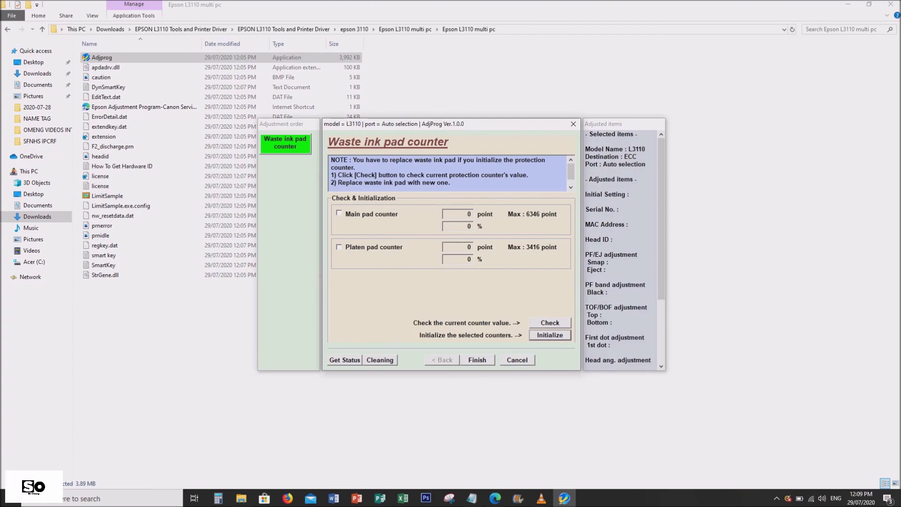